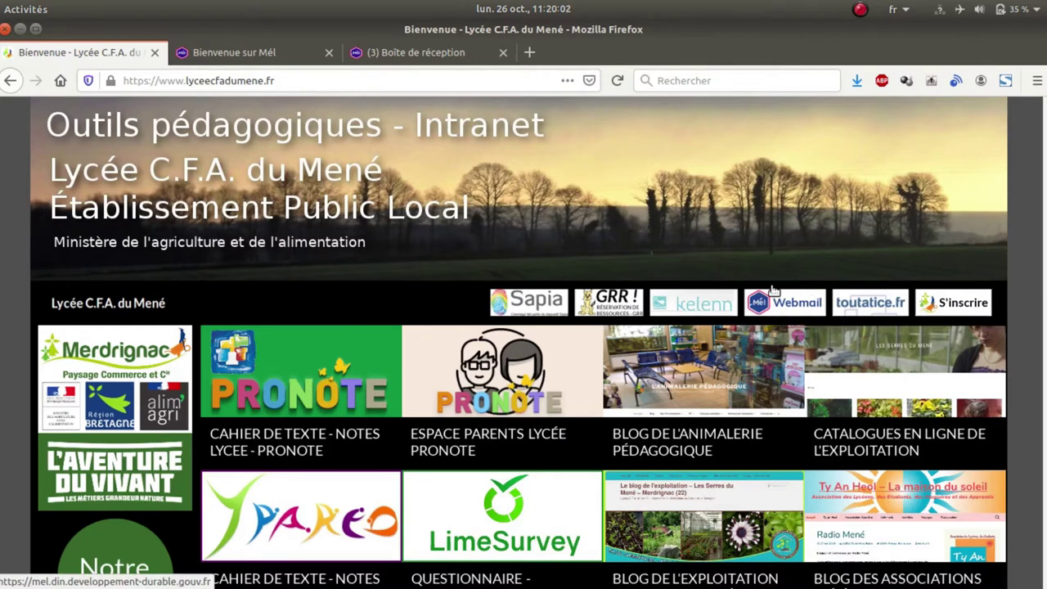
Look over the username and password fields on the Mél login page, and switch to the already open inbox
click(239, 51)
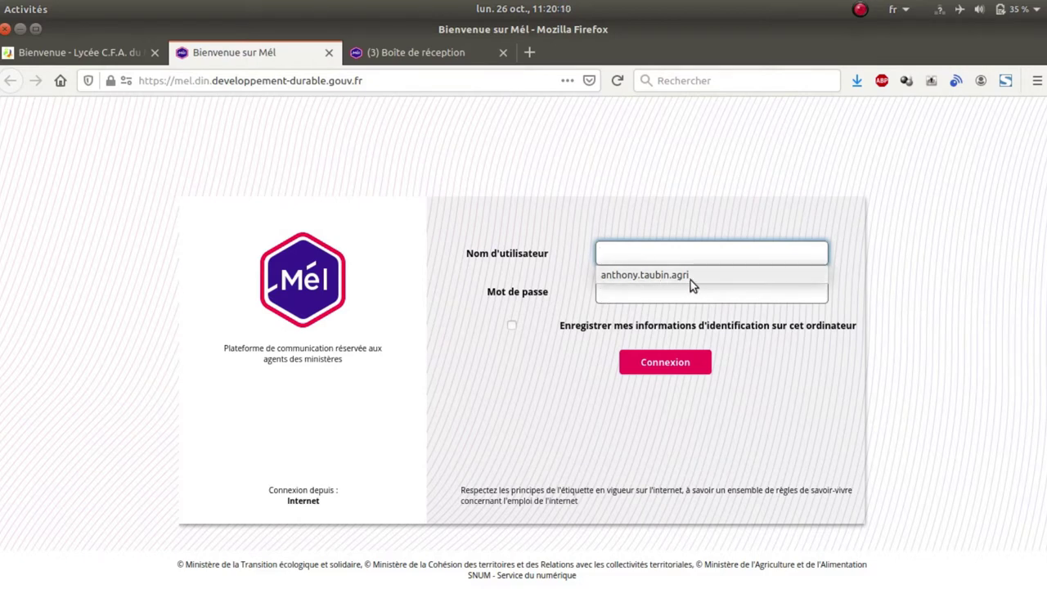
click(623, 299)
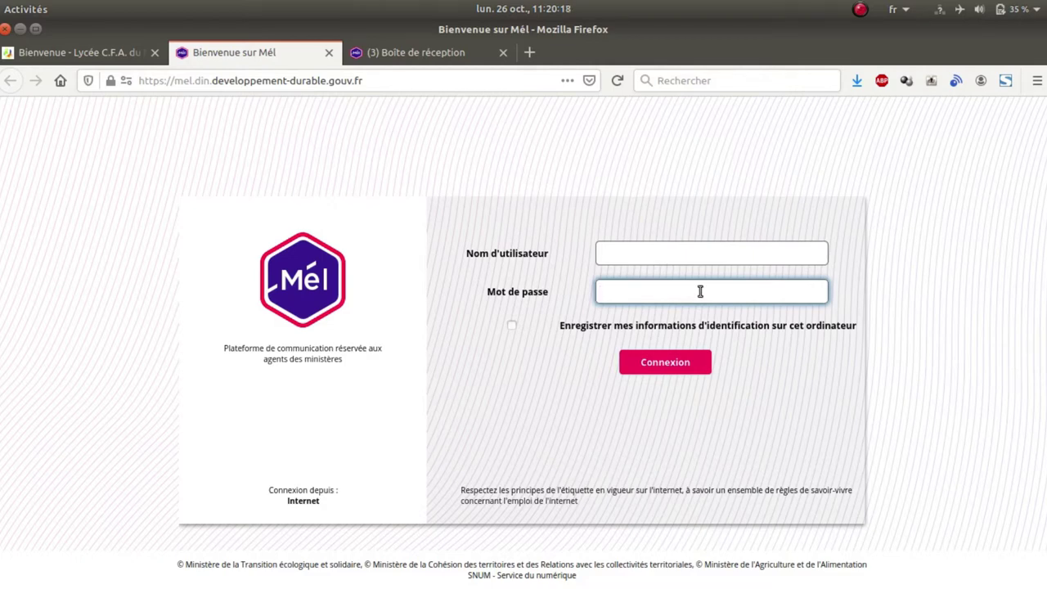
click(425, 51)
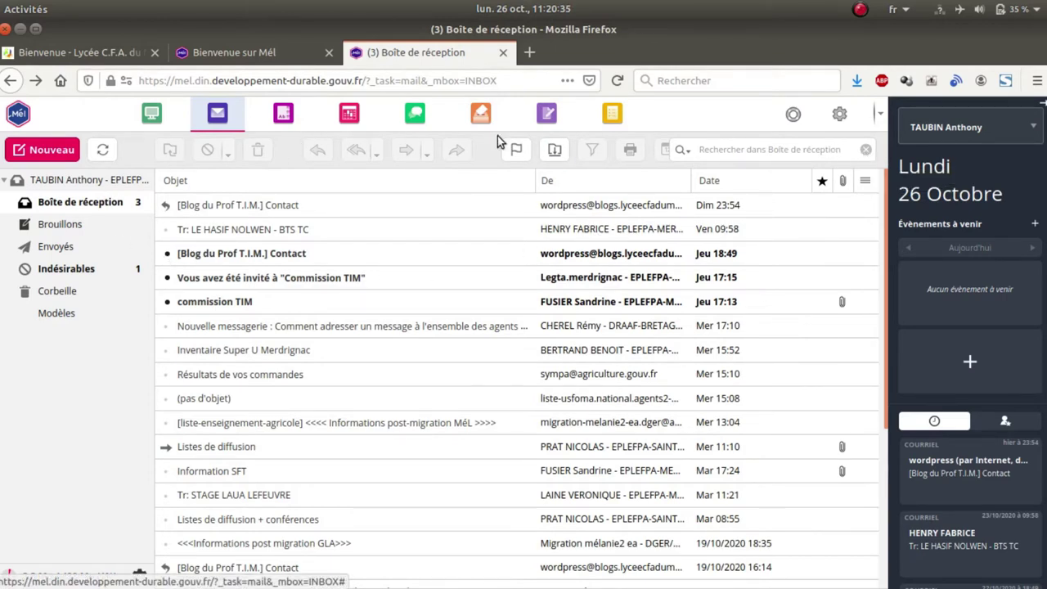
Open the webmail settings, look over the Interface utilisateur preferences and open the Vue de la boîte de courriel preferences
click(841, 116)
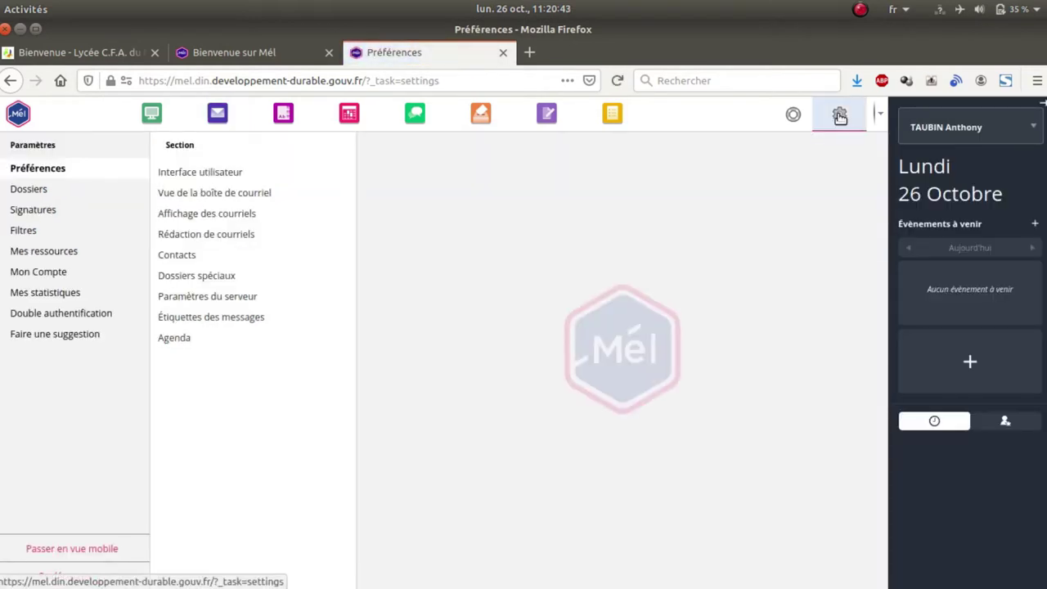
click(183, 172)
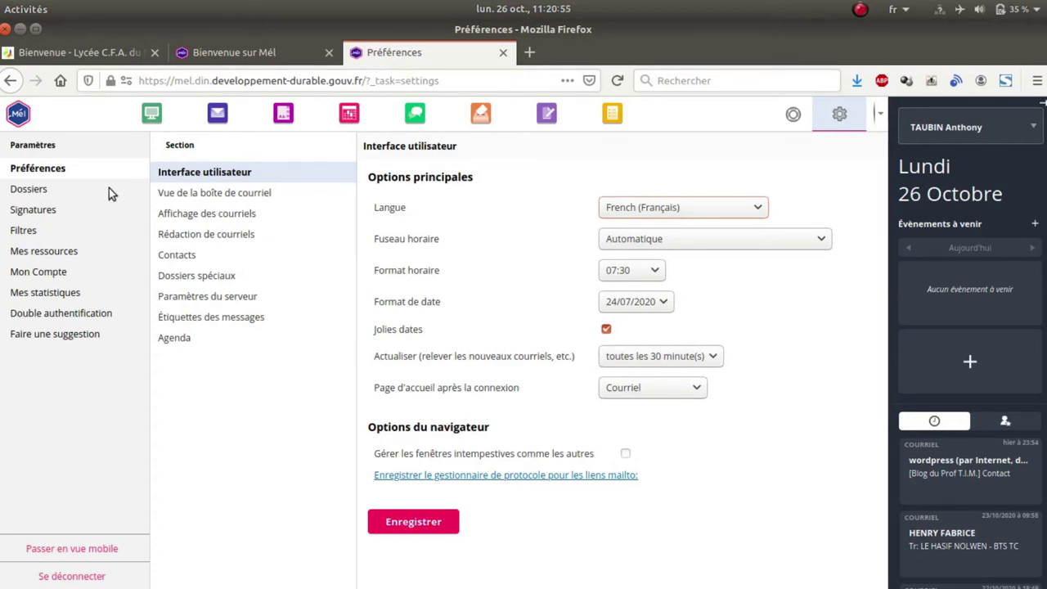
click(214, 200)
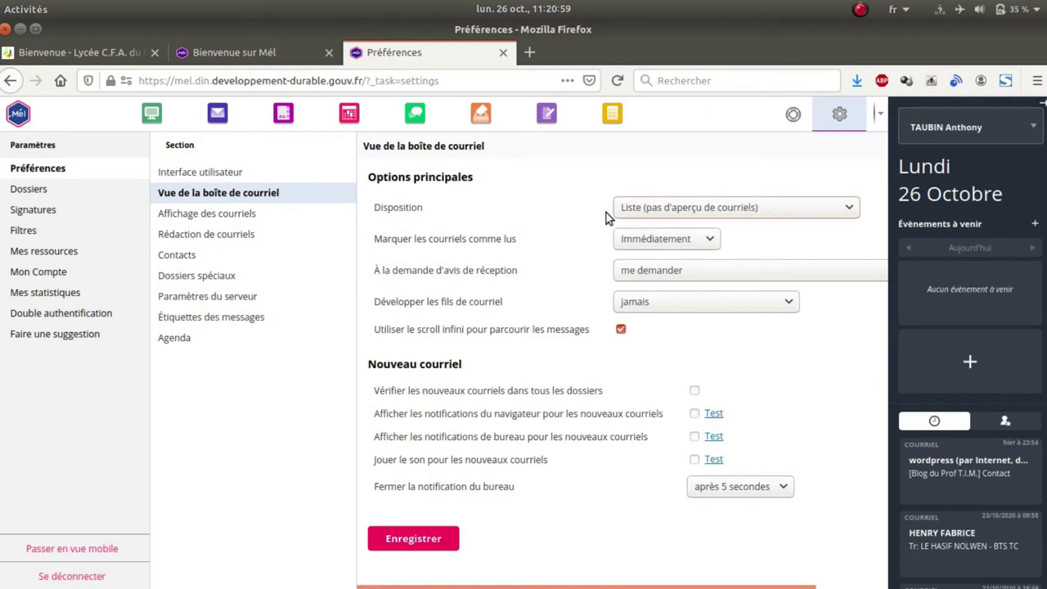
Set the mailbox layout to "Liste (pas d'aperçu de courriels)" and mark e-mails as read to "Immédiatement"
click(649, 211)
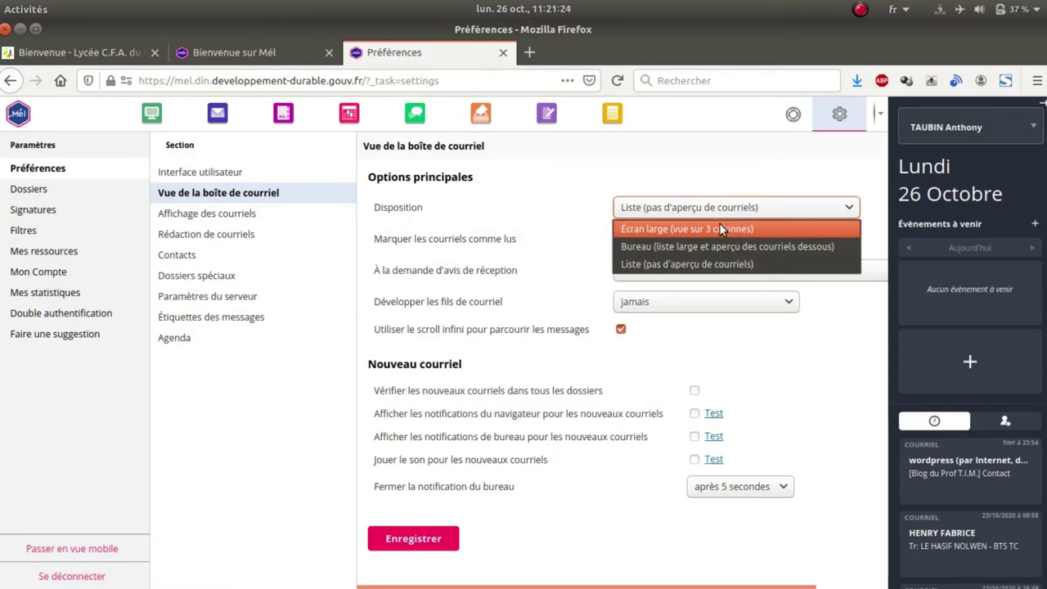
click(706, 268)
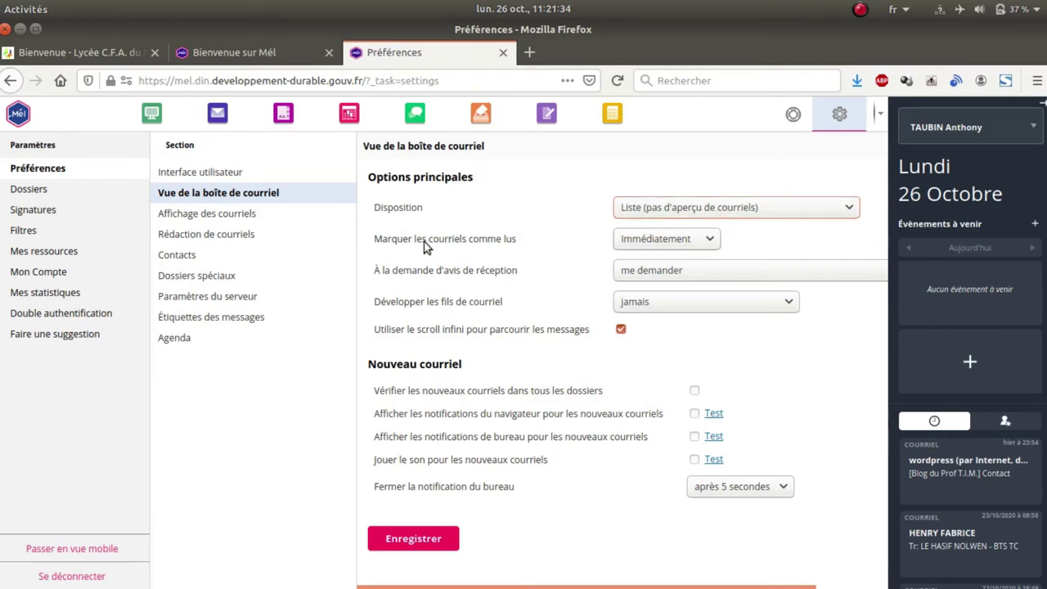
click(703, 241)
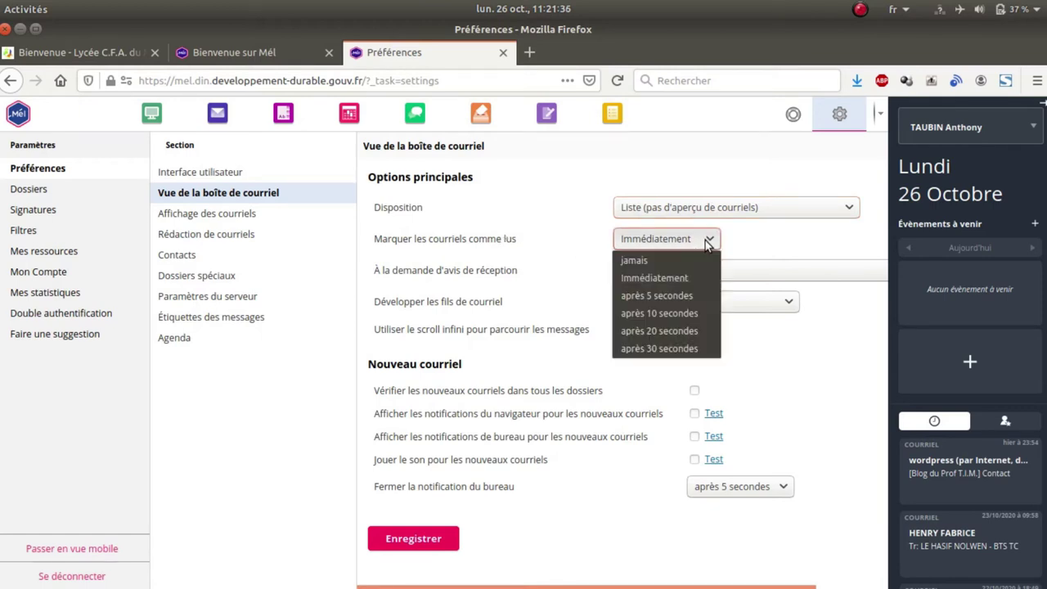
click(629, 278)
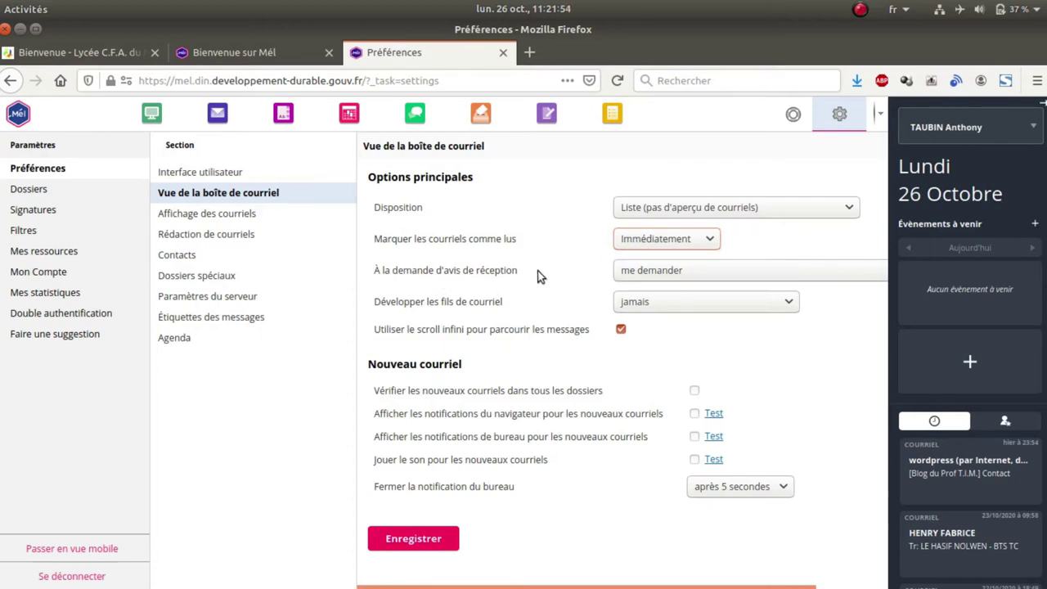
Examine the available choices for read-receipt requests and for expanding e-mail threads without changing them
click(640, 276)
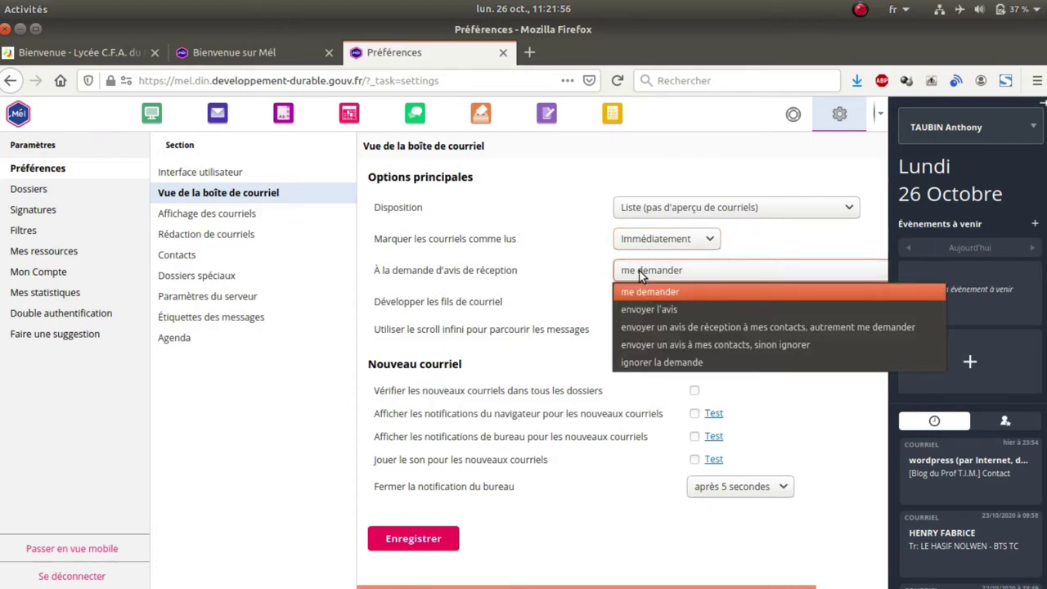
click(560, 273)
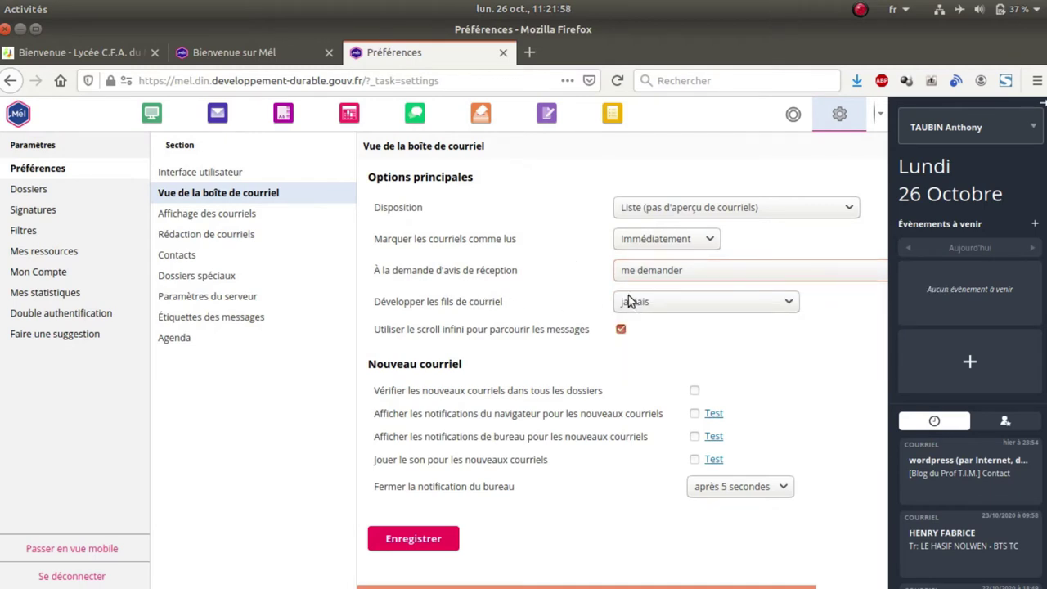
click(662, 302)
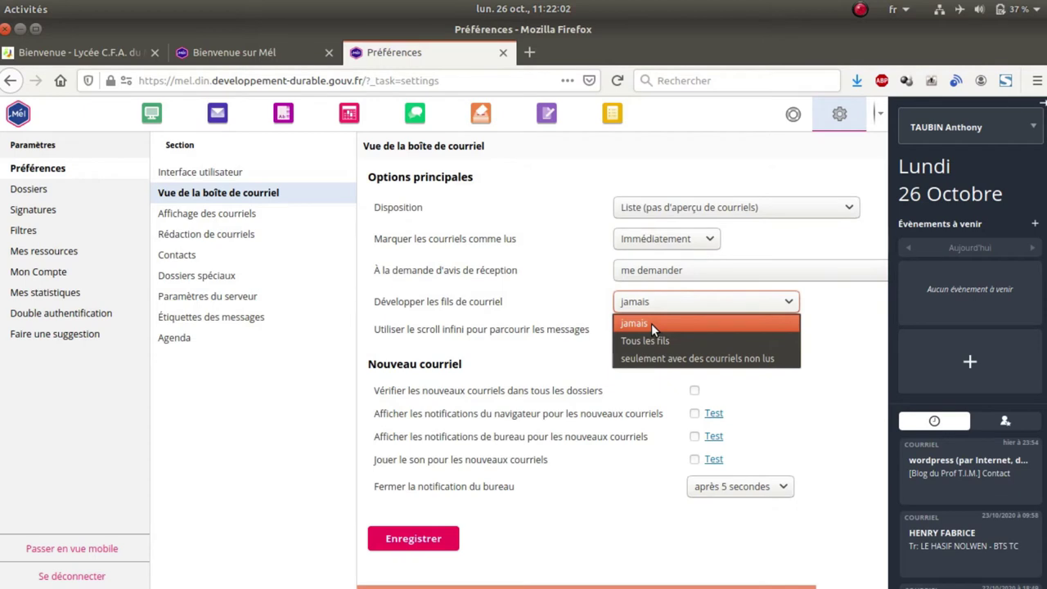
click(648, 305)
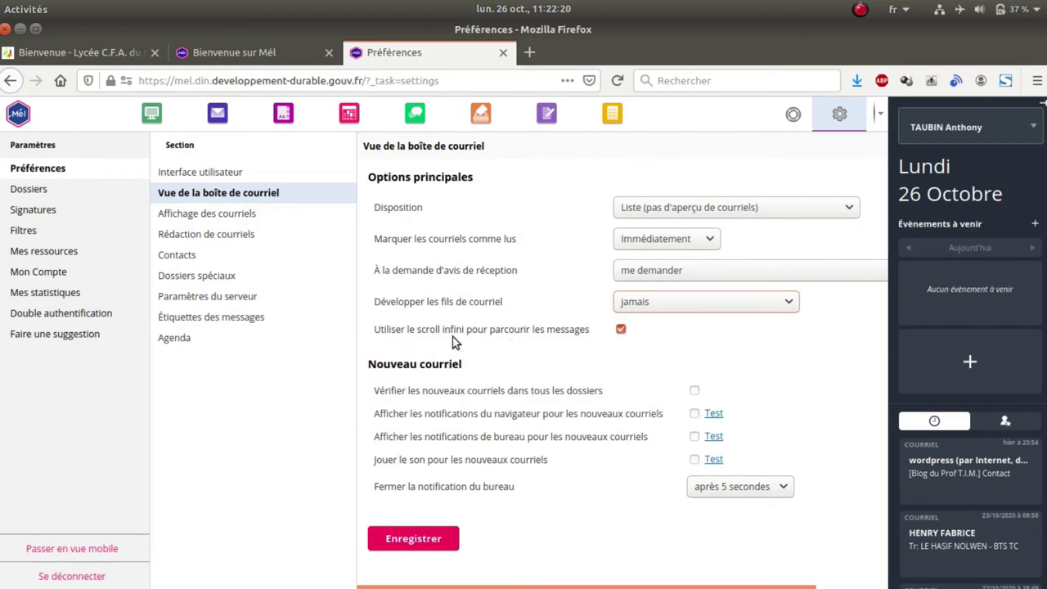
In the Affichage des courriels preferences, set the display of remote images to "d'expéditeurs connus"
click(210, 215)
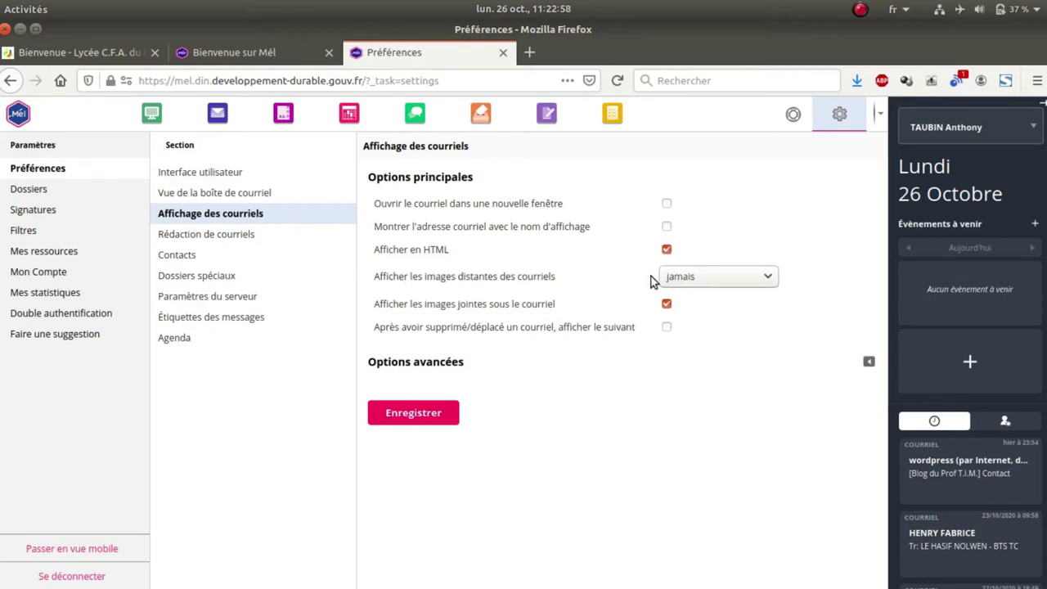
click(709, 279)
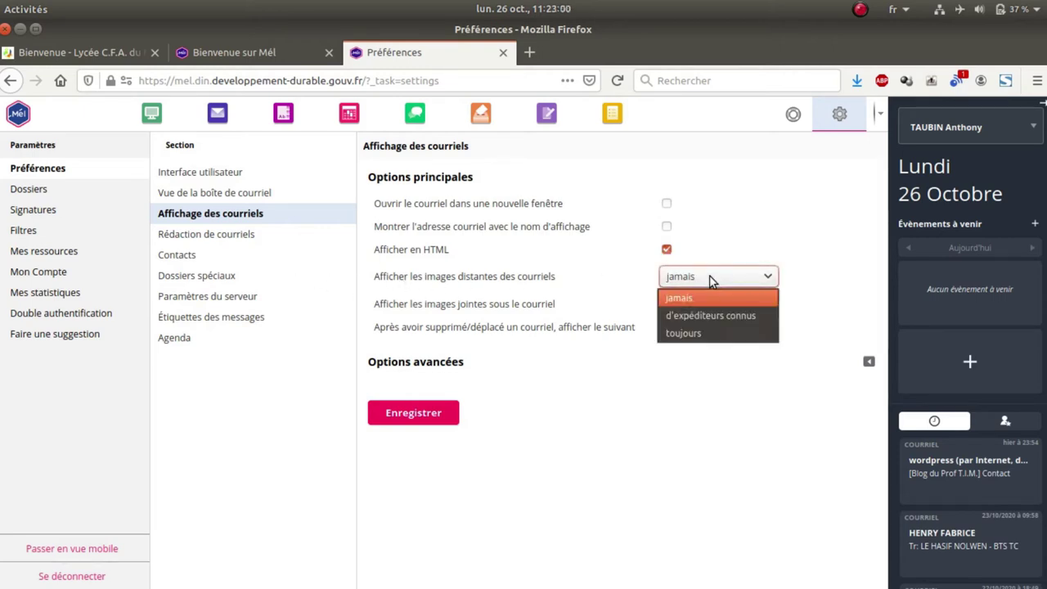
click(696, 316)
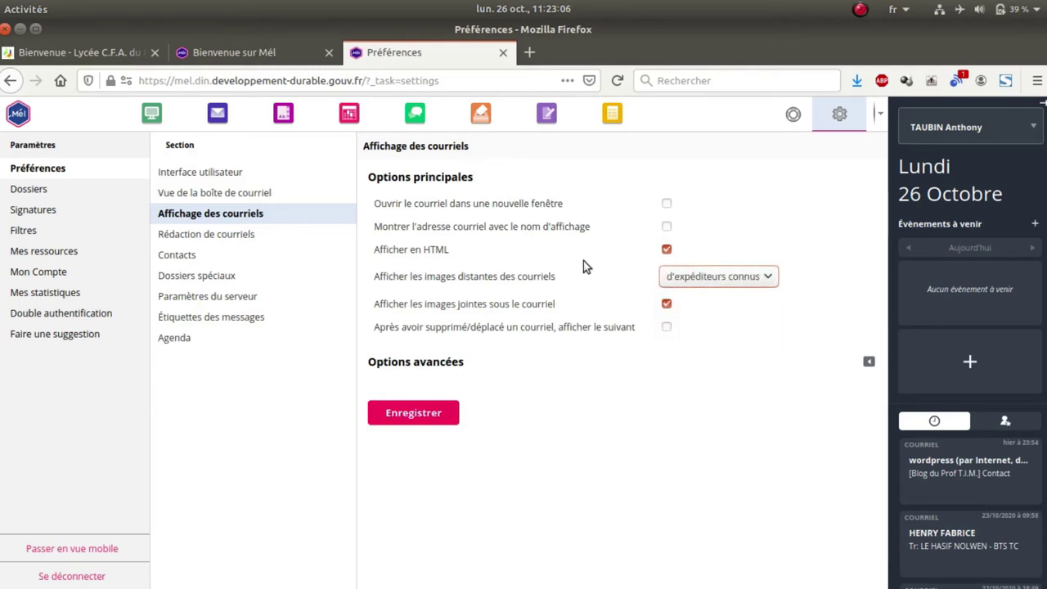
Open the Rédaction de courriels preferences and examine the choices for composing HTML e-mails and for quoting in replies
click(203, 236)
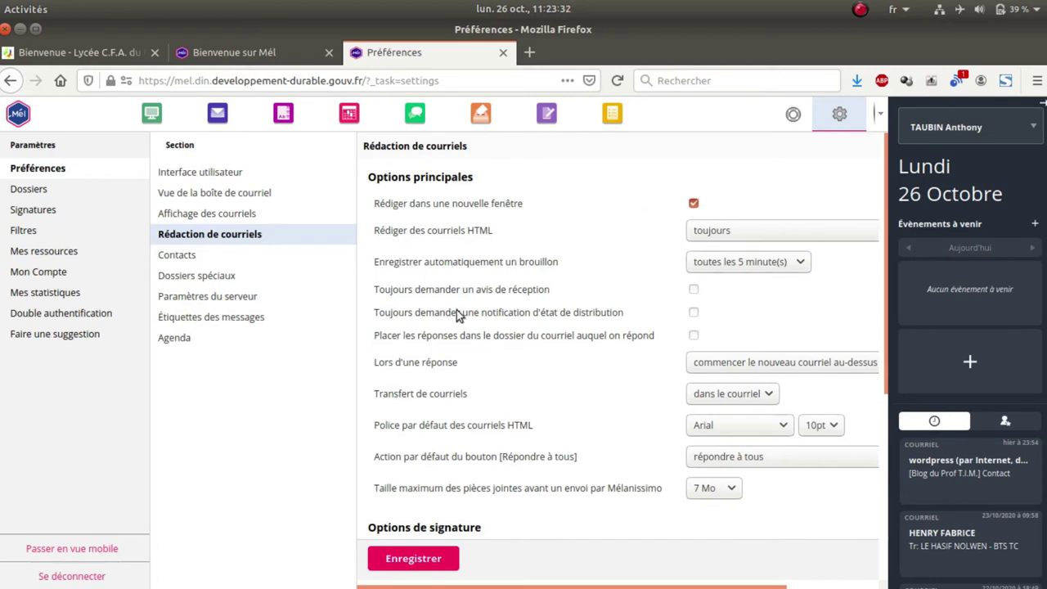
click(710, 233)
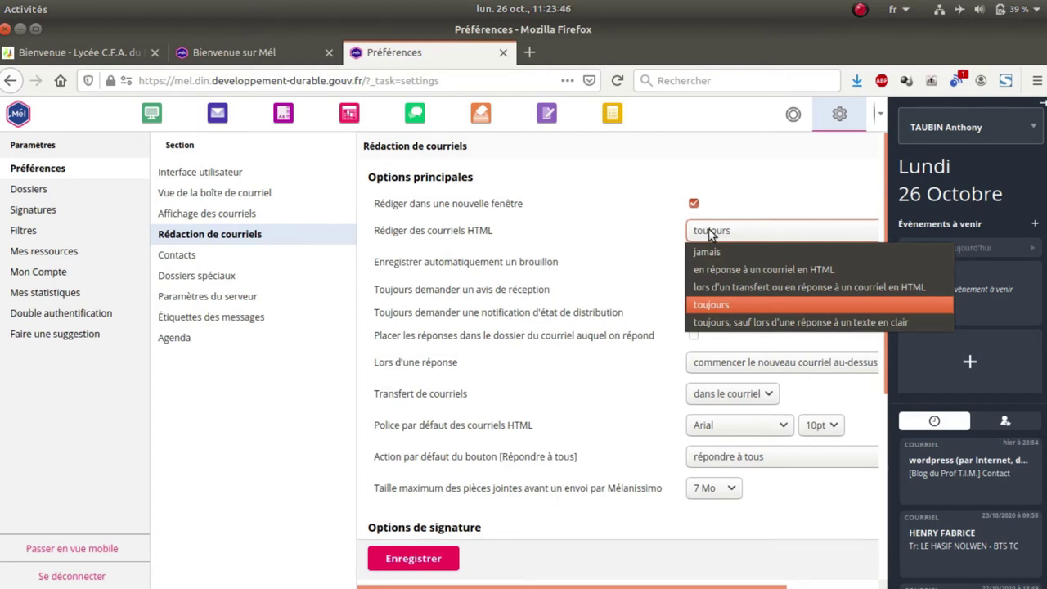
click(662, 227)
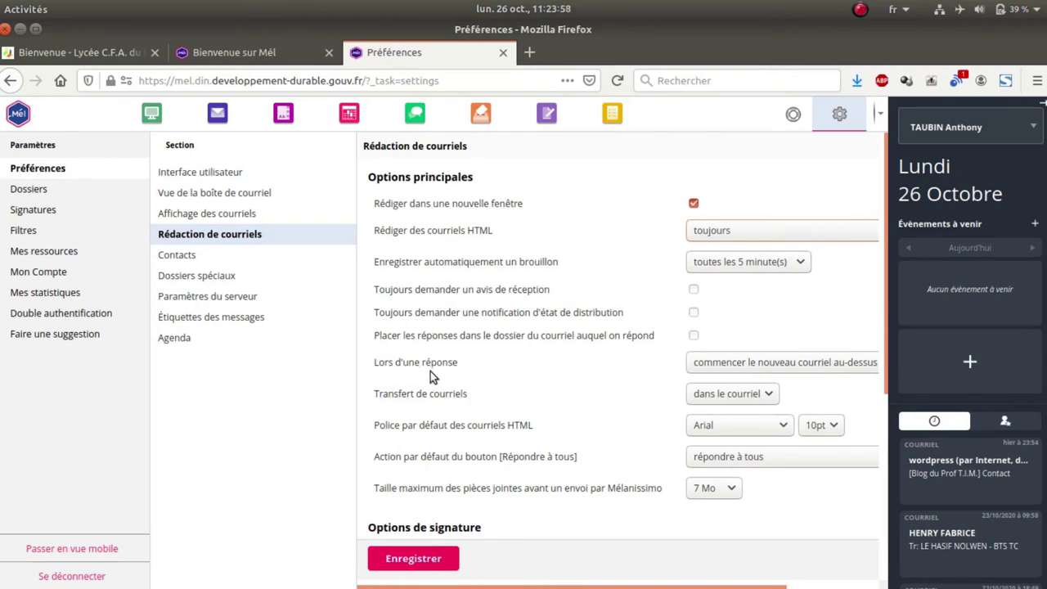
click(723, 369)
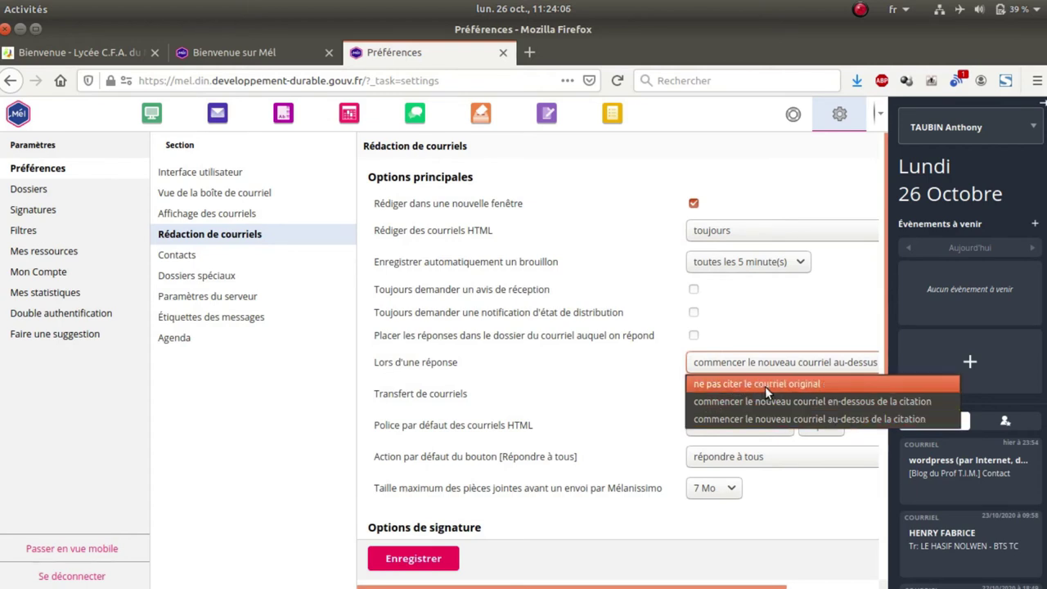
click(714, 367)
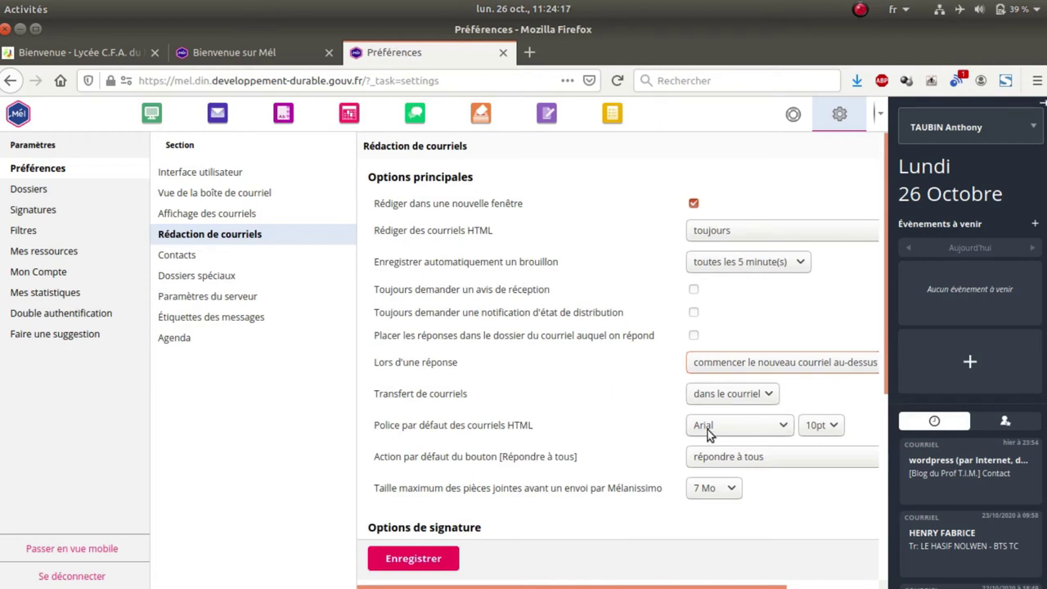
Examine the maximum attachment size choices before a Mélanissimo sending, and the signature and spell-checker options
click(728, 491)
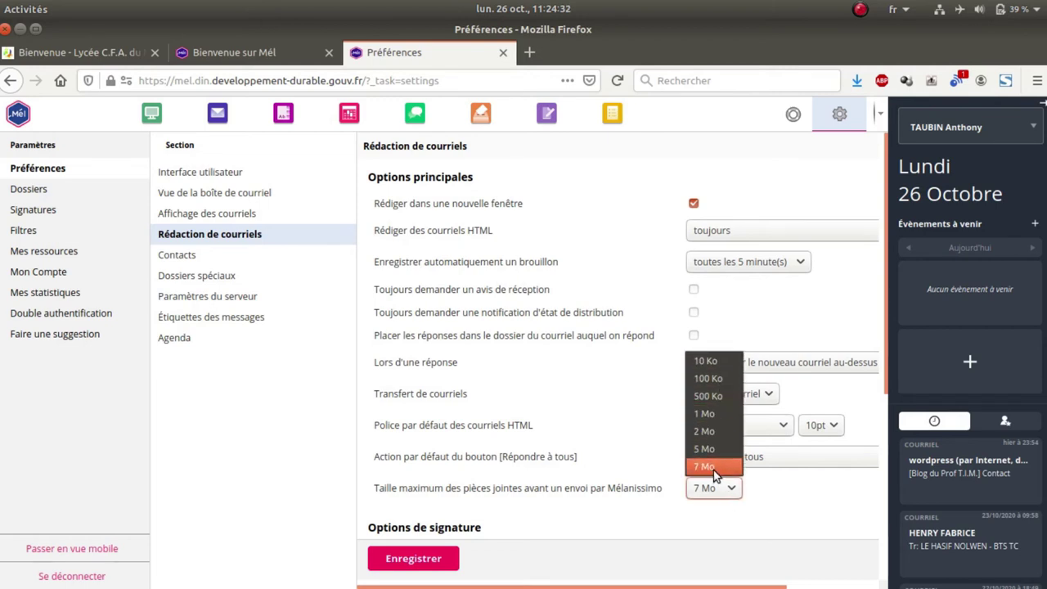
click(657, 492)
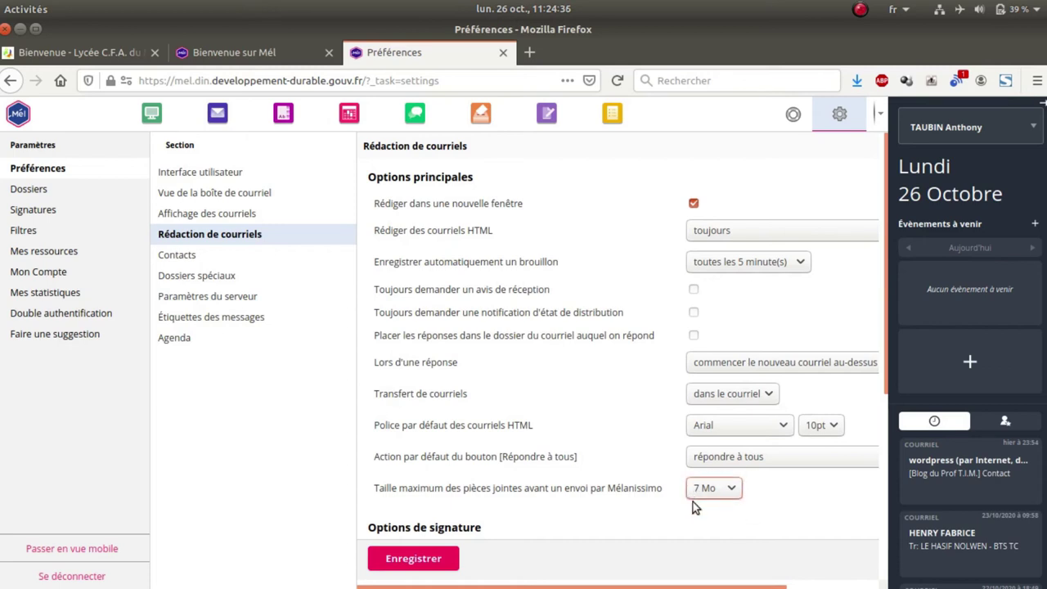
scroll(577, 486, down, 3)
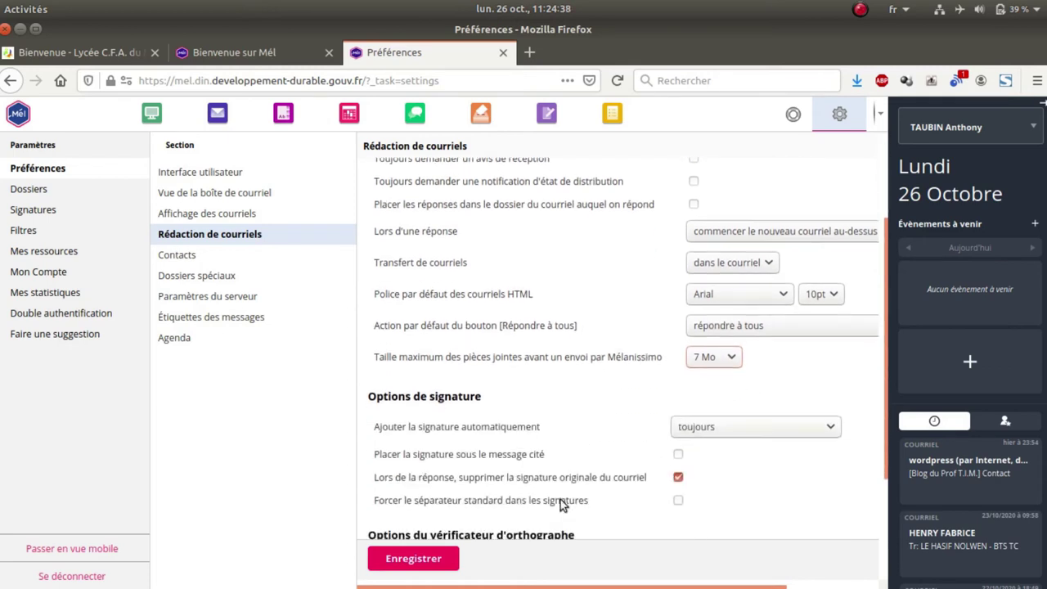
scroll(541, 385, down, 1)
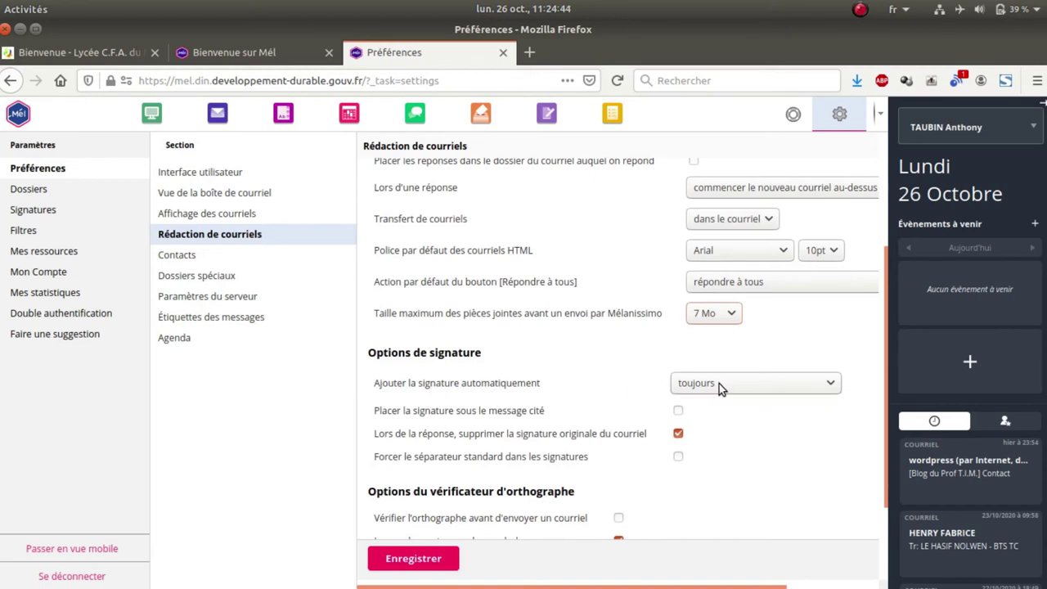
scroll(570, 413, down, 3)
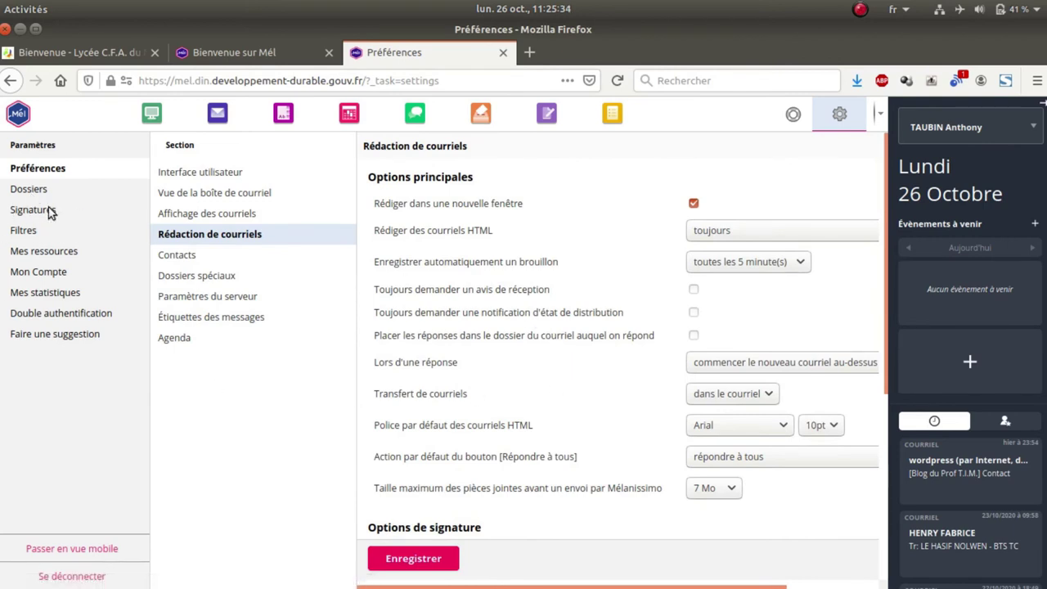
Open the main identity in the Signatures settings and examine its displayed name, used name and identifier fields
click(38, 210)
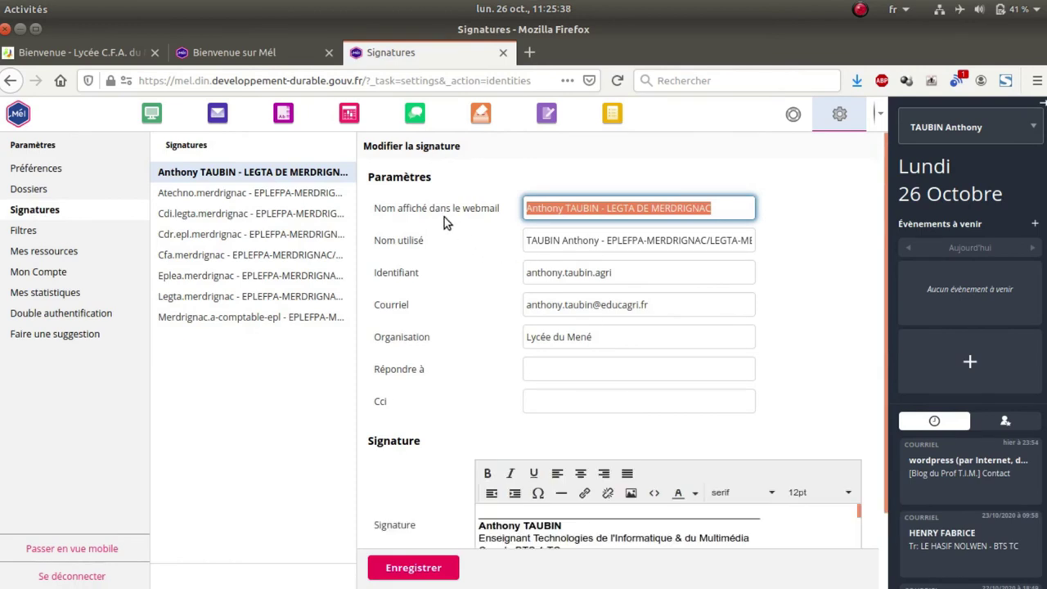
drag(529, 240, 784, 247)
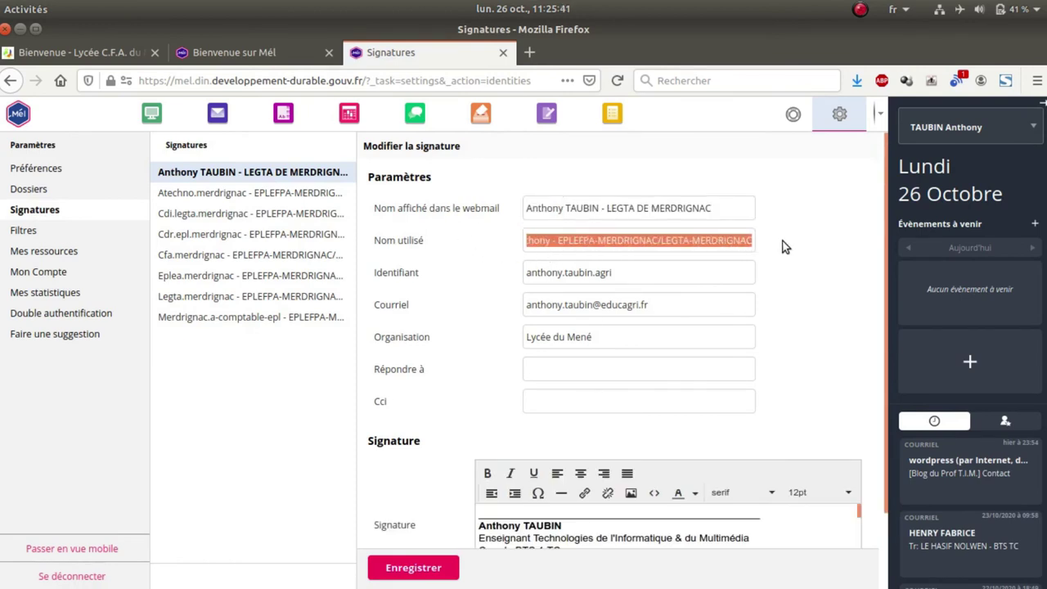
click(536, 244)
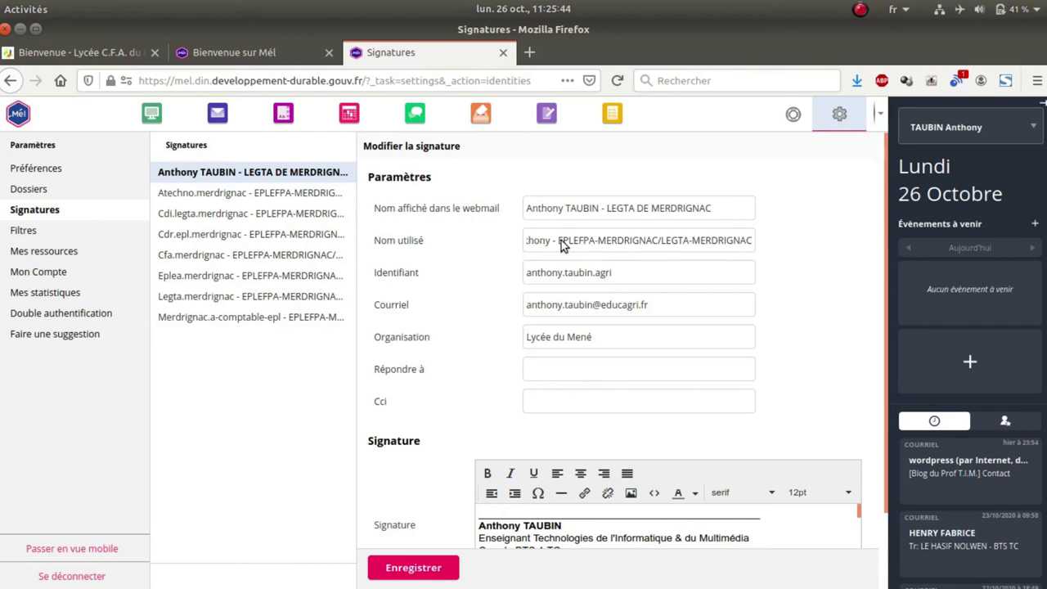
drag(563, 243, 594, 244)
drag(671, 244, 728, 246)
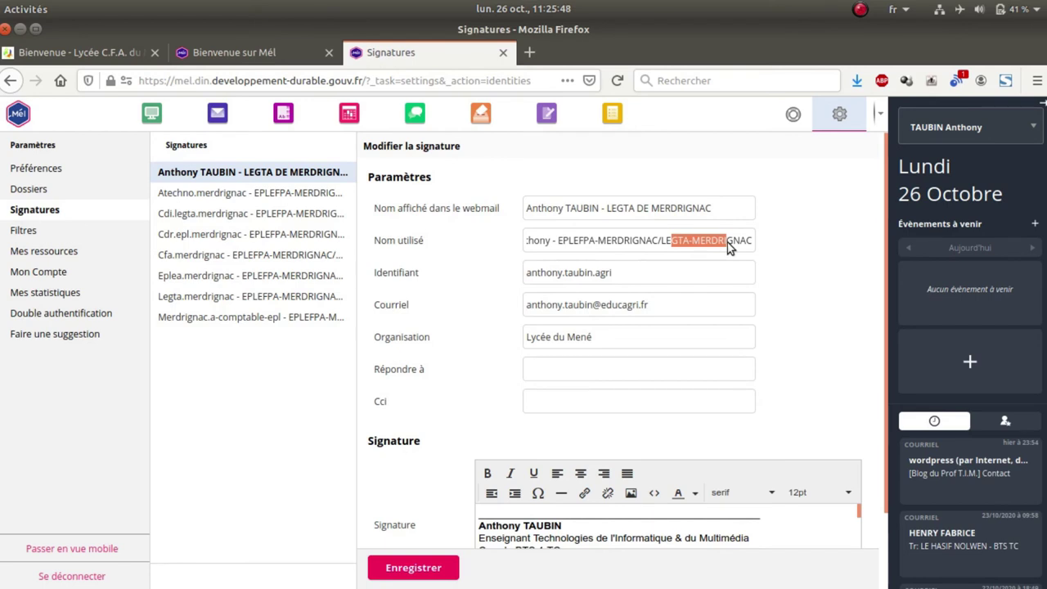
click(572, 269)
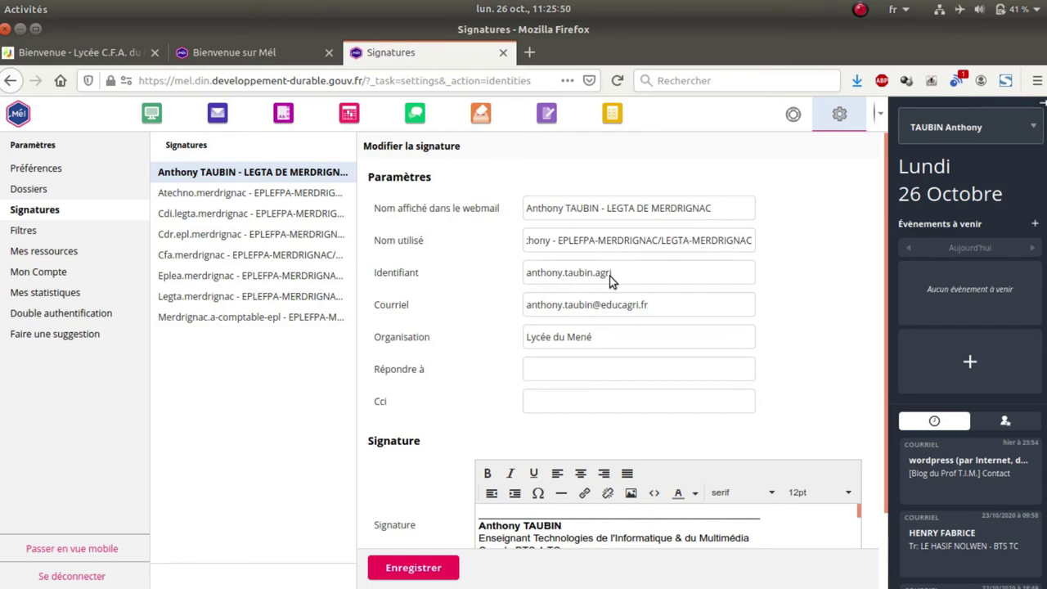
Examine the e-mail address and organisation fields of the main identity without changing them
click(539, 311)
drag(539, 310, 646, 307)
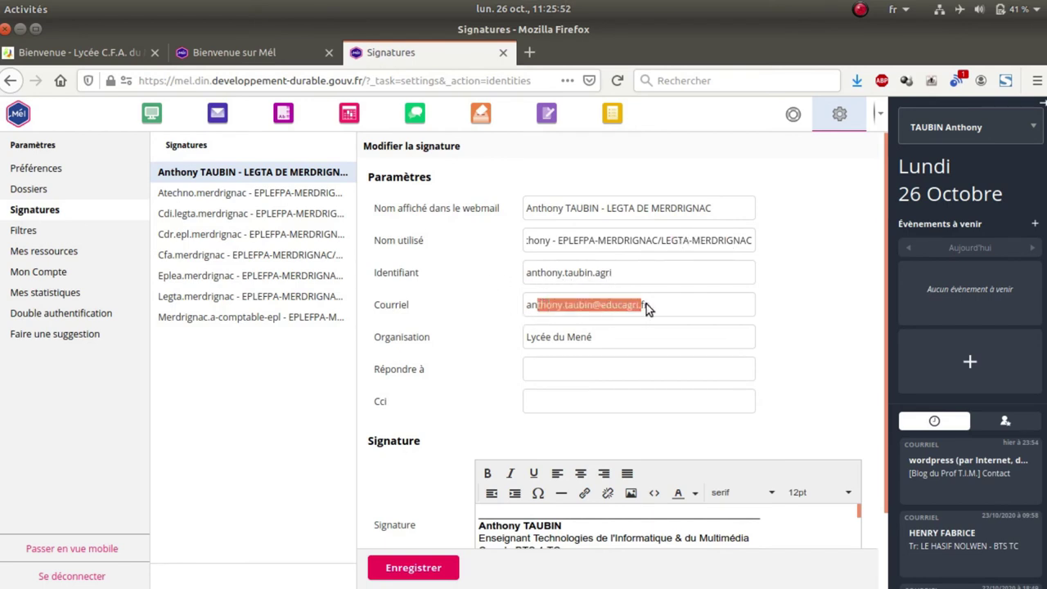
click(658, 308)
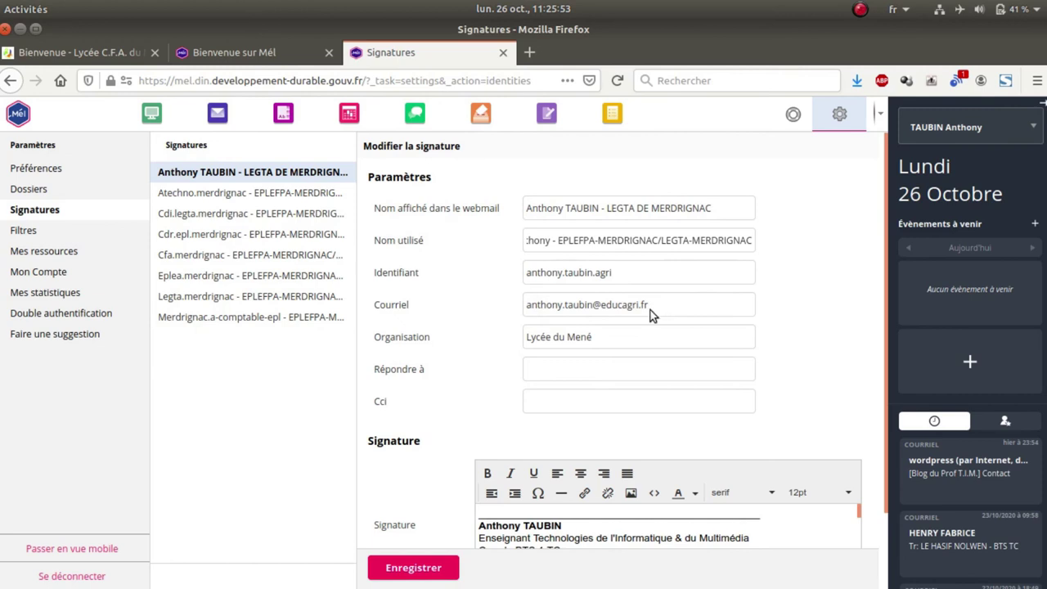
click(571, 337)
triple_click(572, 337)
click(490, 362)
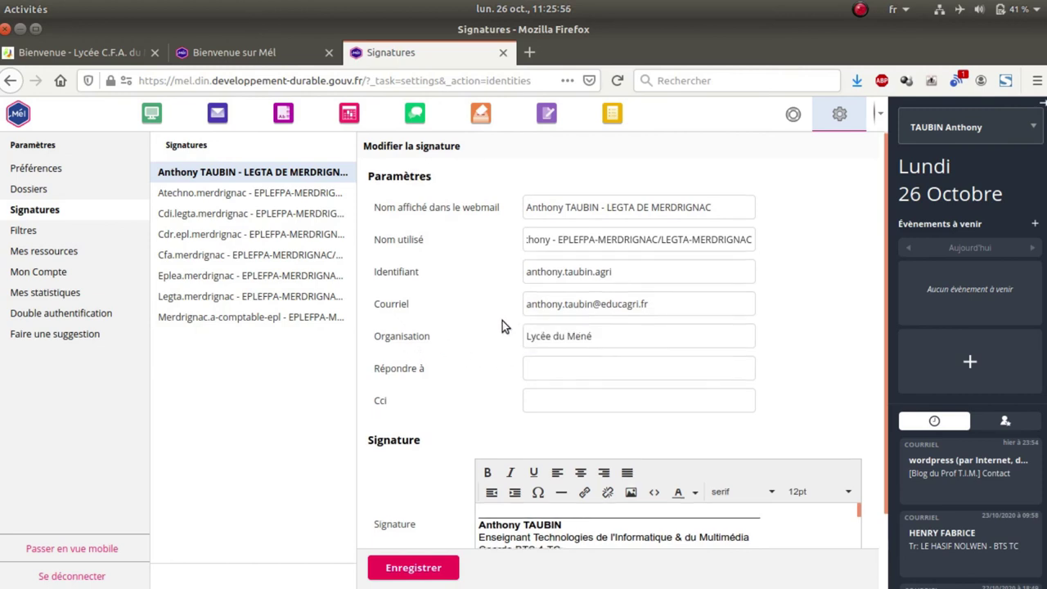
Examine the main identity's HTML signature, from the contact lines and web links down to the open-days banner image
scroll(474, 294, down, 2)
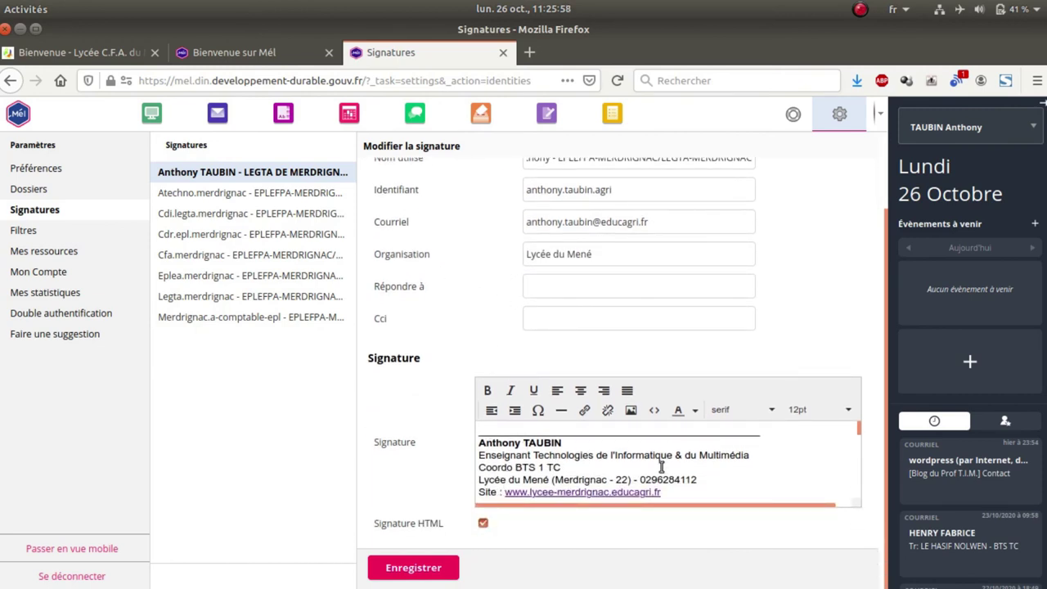
click(491, 463)
double_click(495, 467)
click(538, 472)
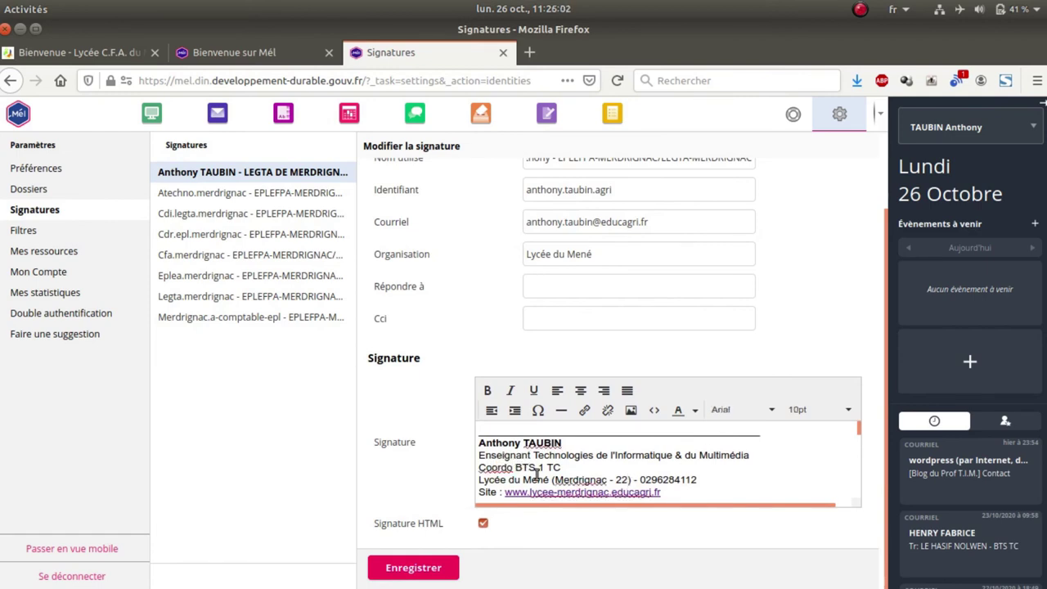
scroll(743, 467, down, 5)
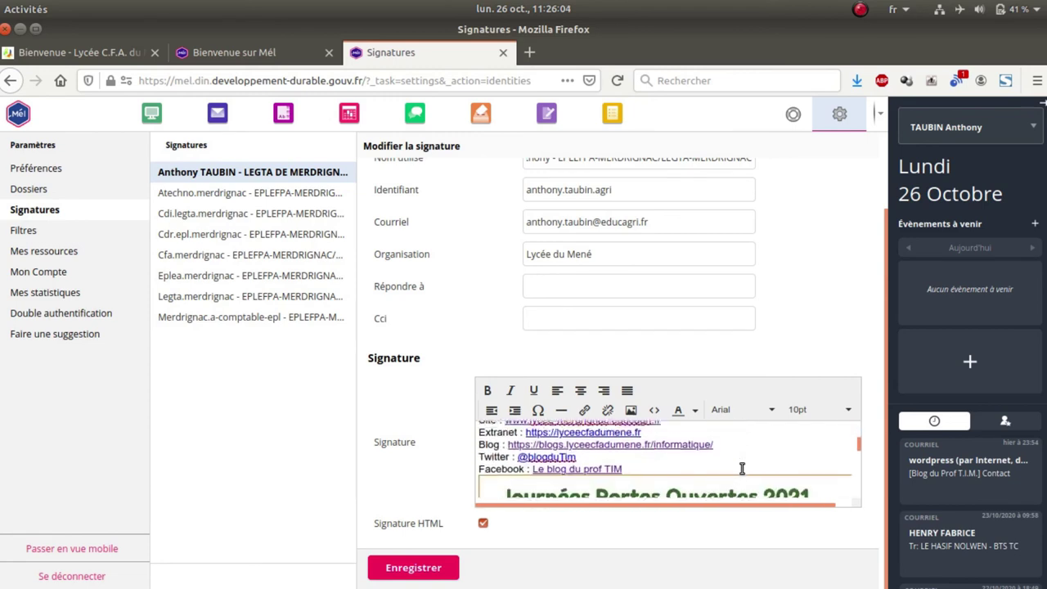
scroll(704, 443, down, 2)
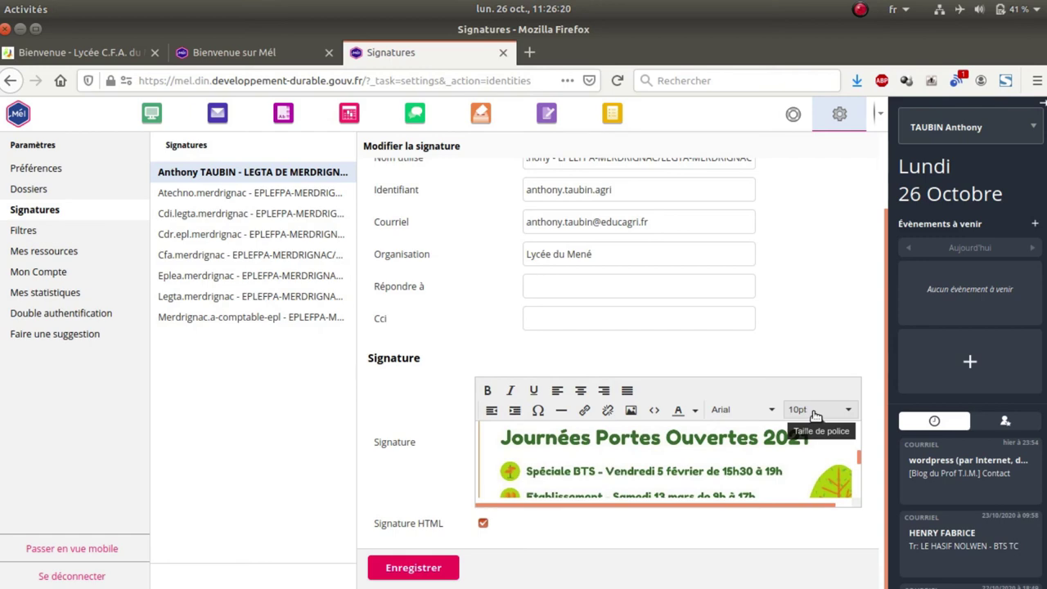
Open the signature editor's image insertion dialog, examine its source and dimensions fields, and close it without inserting an image
click(632, 412)
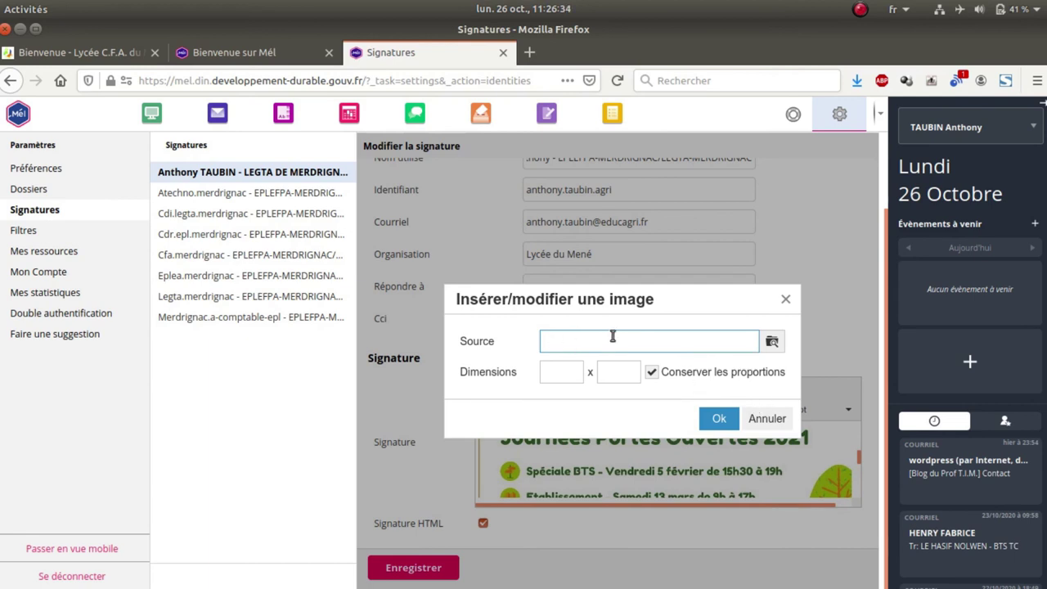
click(768, 419)
Save the main identity's signature settings and return to the mail inbox
scroll(510, 281, up, 2)
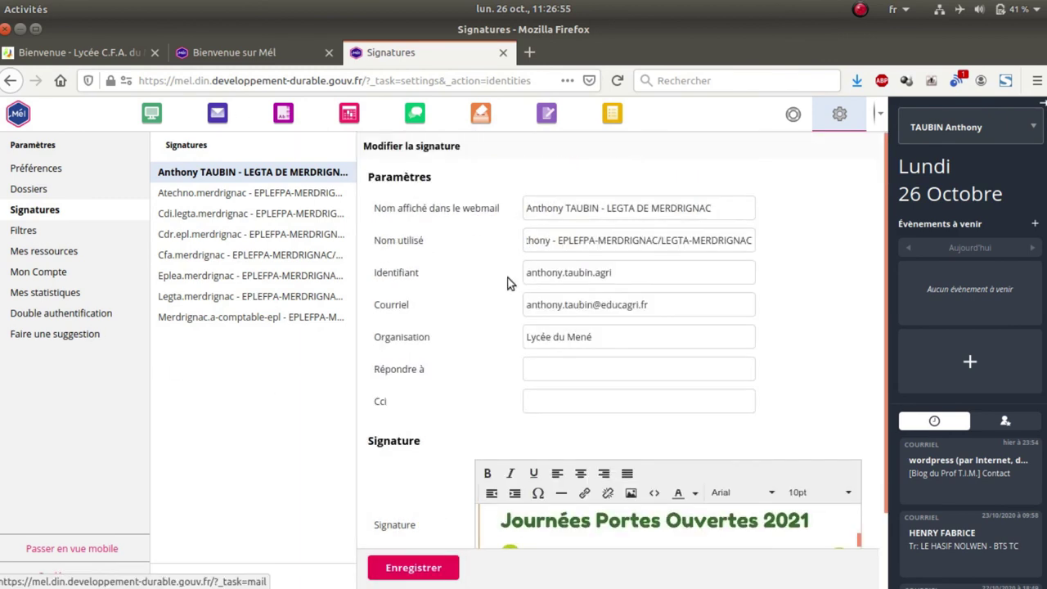
click(413, 569)
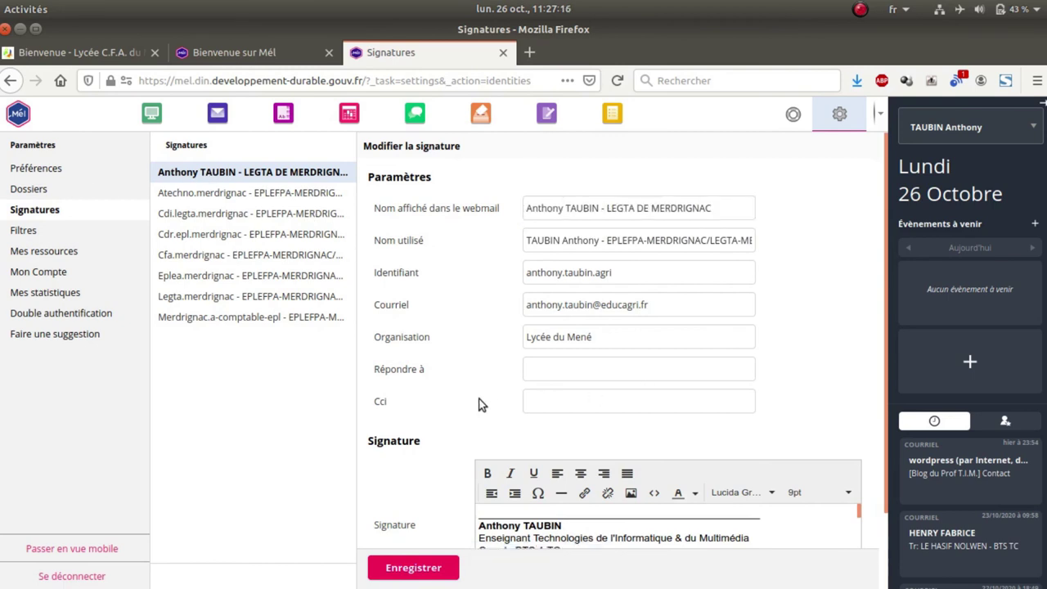
click(217, 115)
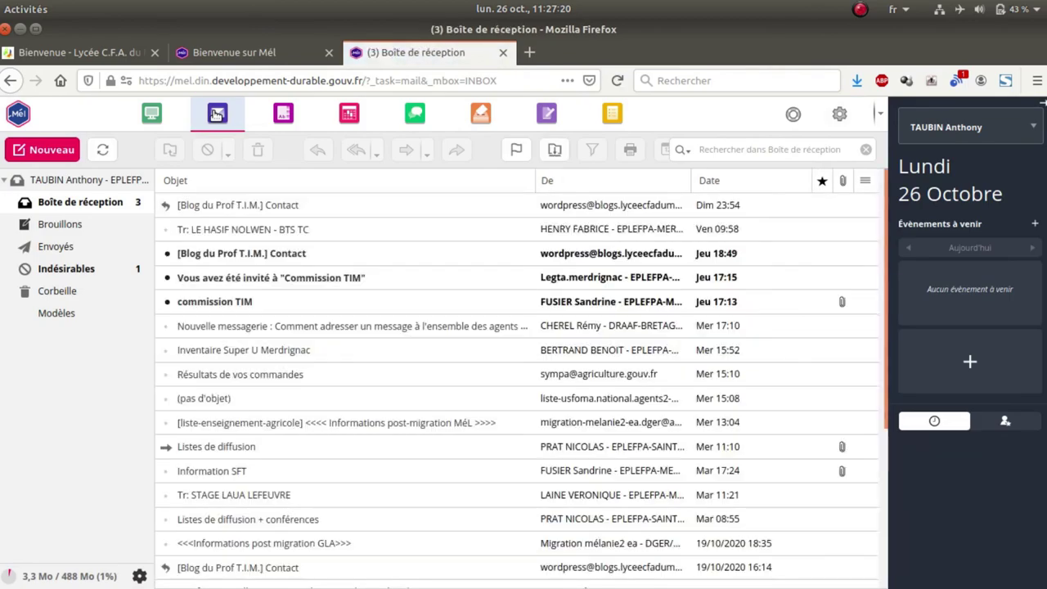